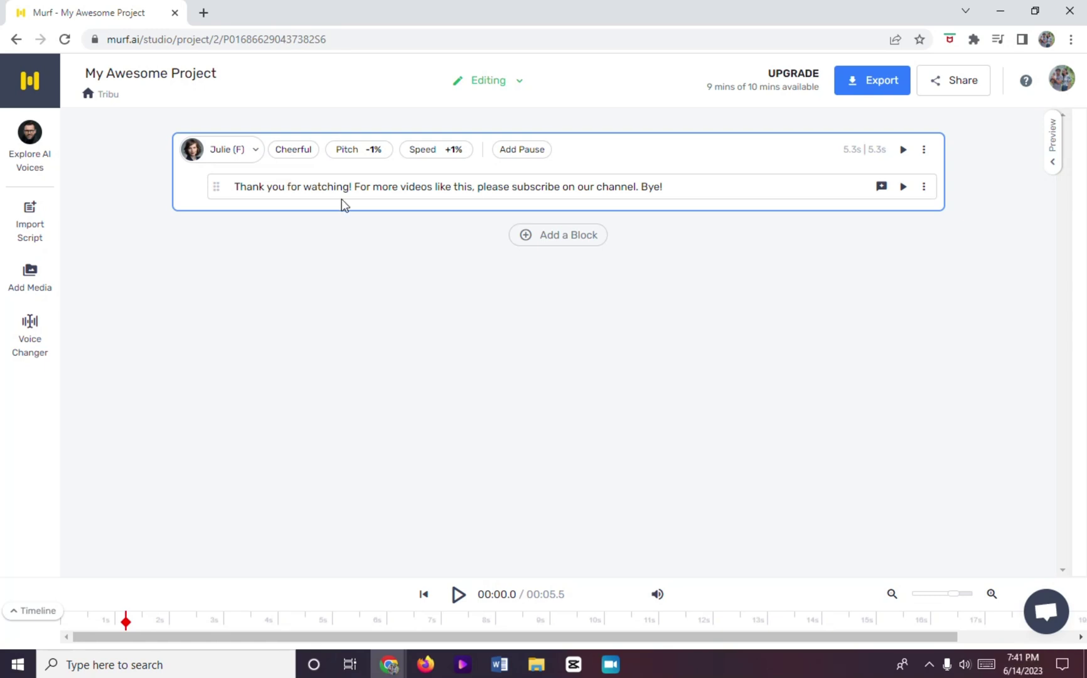
Show the pause-length list for the voice block.
{"action": "left_click", "coordinate": [522, 151]}
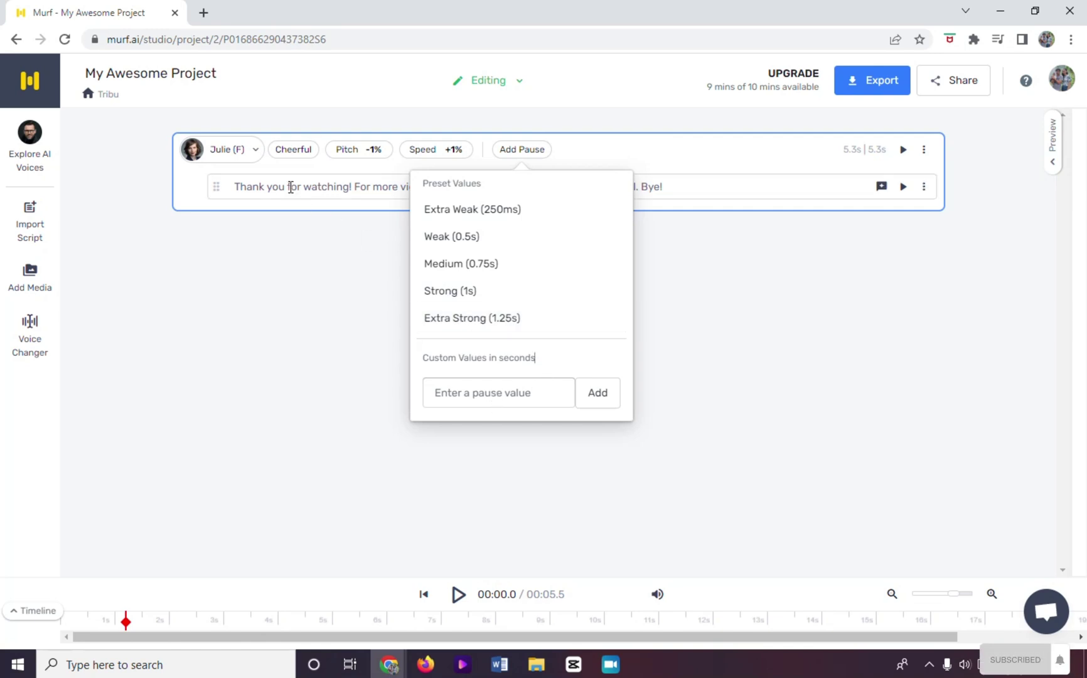
Insert an Extra Weak (250ms) pause after 'Thank you' and regenerate the line's audio.
{"action": "left_click", "coordinate": [453, 213]}
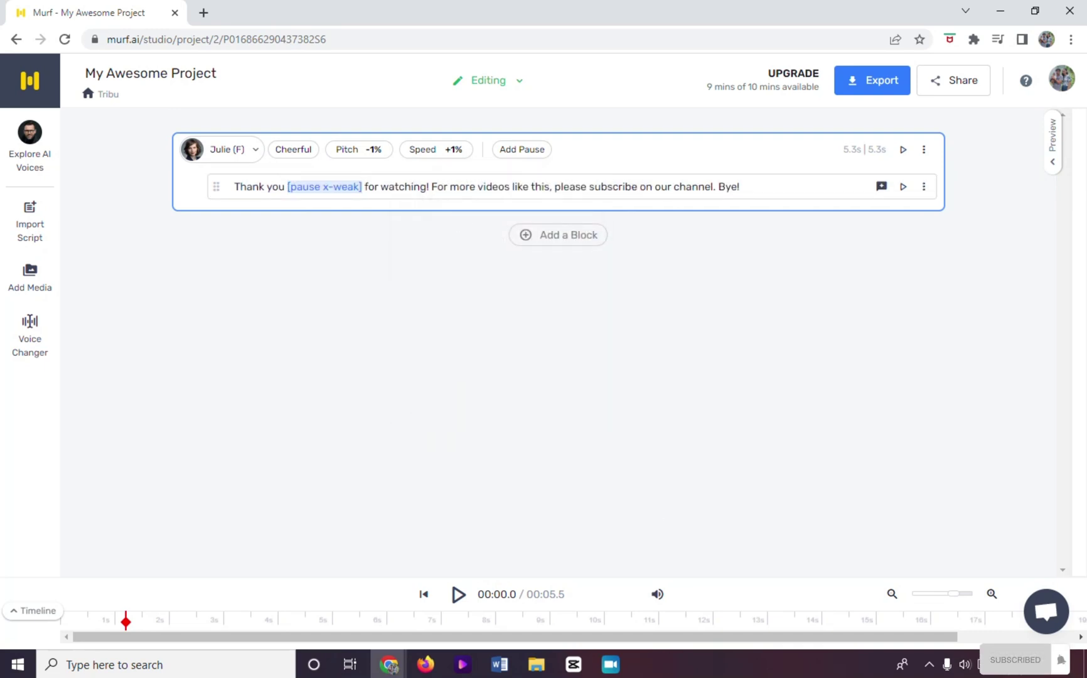
{"action": "left_click", "coordinate": [904, 186]}
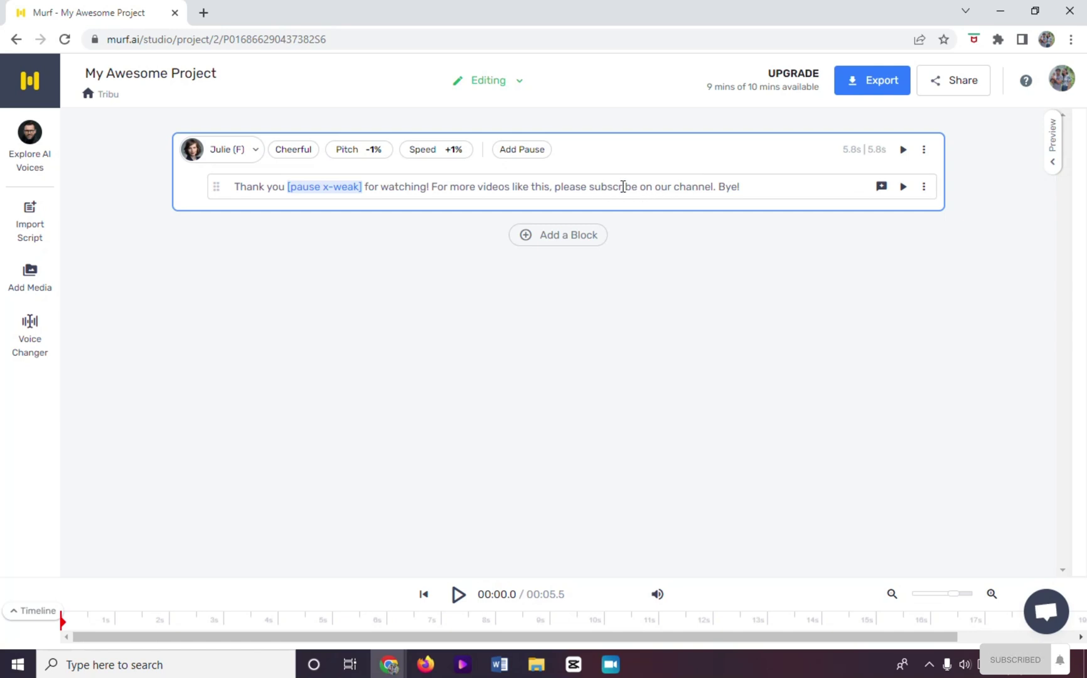
Add a Medium (0.75s) pause after 'For more videos', regenerate and play the 6.7-second audio.
{"action": "left_click", "coordinate": [510, 186]}
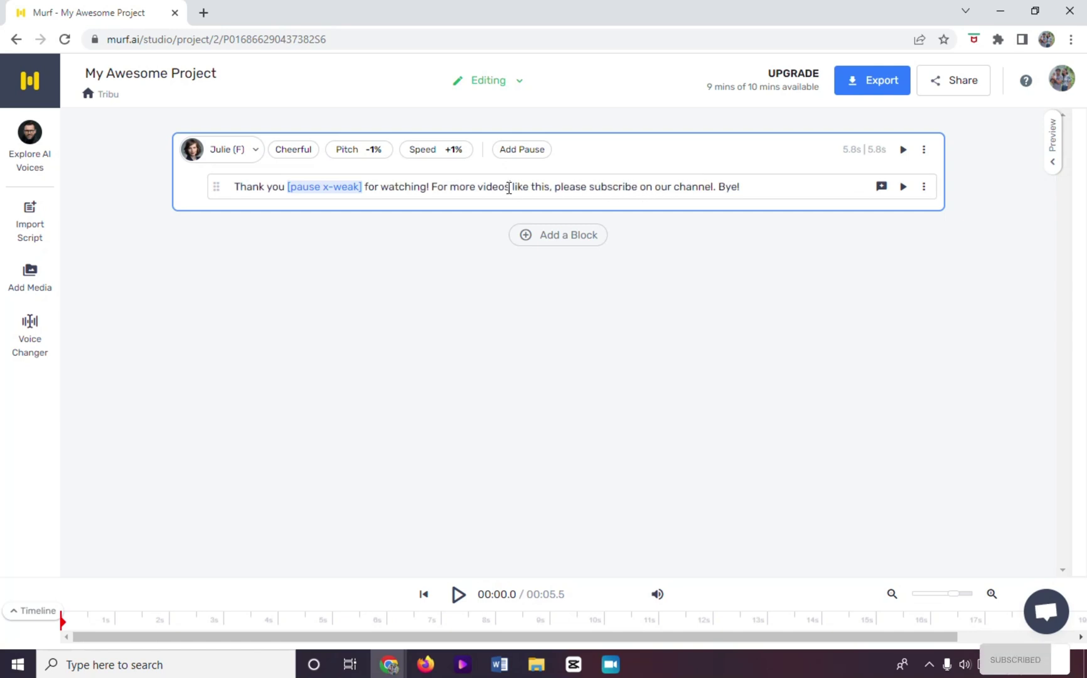
{"action": "left_click", "coordinate": [541, 154]}
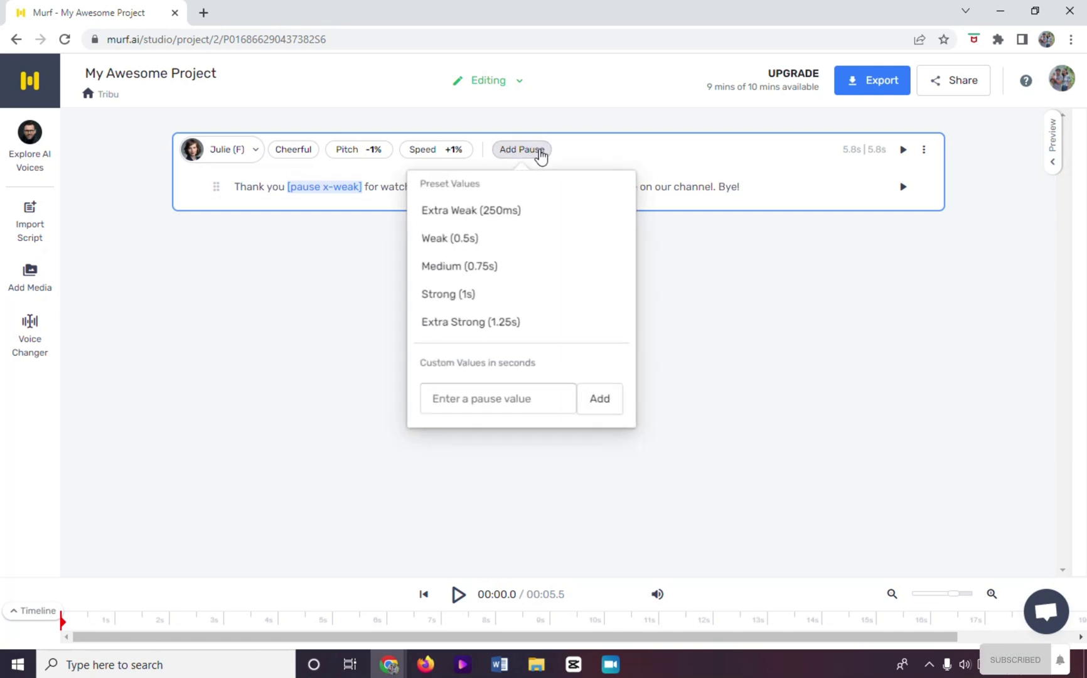
{"action": "left_click", "coordinate": [445, 264]}
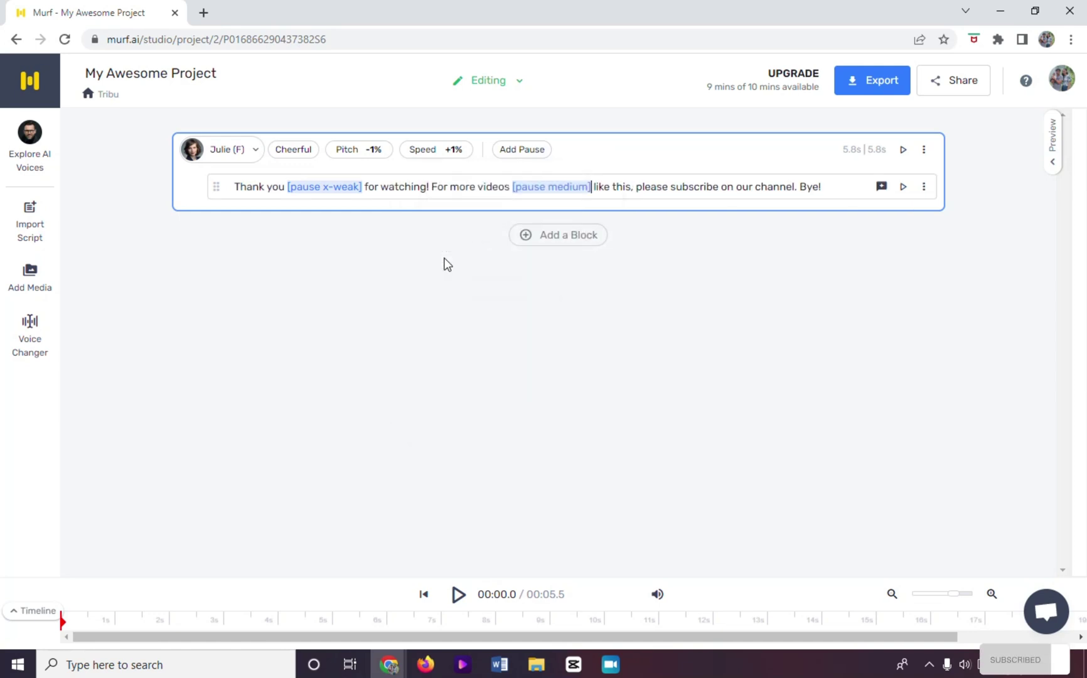
{"action": "left_click", "coordinate": [904, 186]}
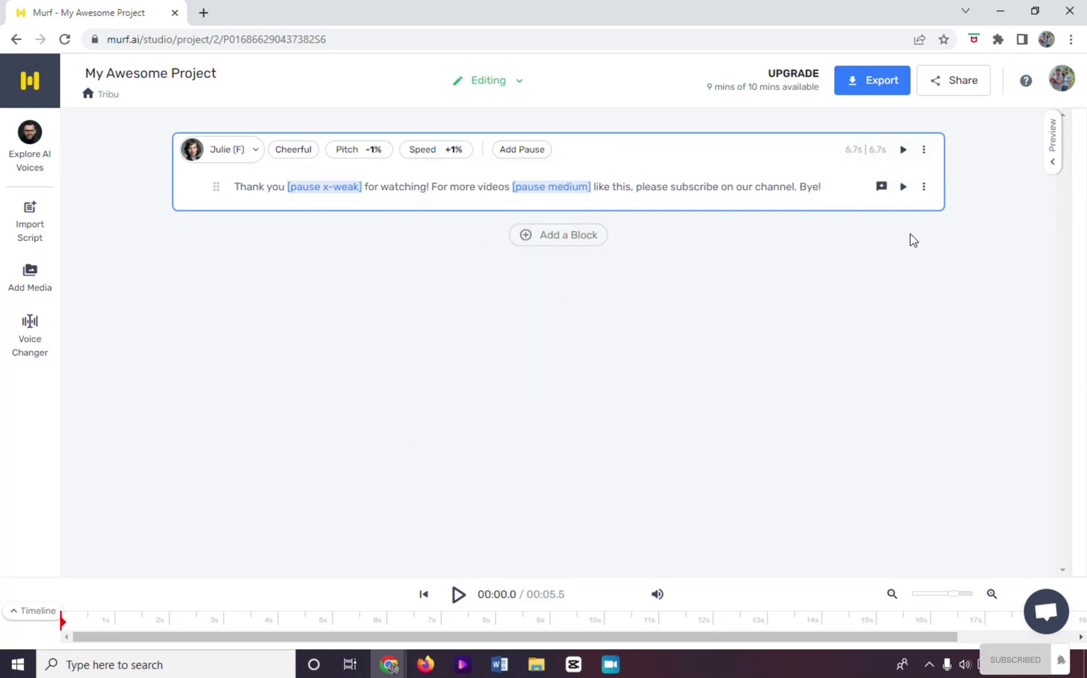
{"action": "left_click", "coordinate": [898, 198]}
Delete the [pause medium] tag following 'For more videos'.
{"action": "left_click_drag", "start_coordinate": [511, 186], "coordinate": [599, 204]}
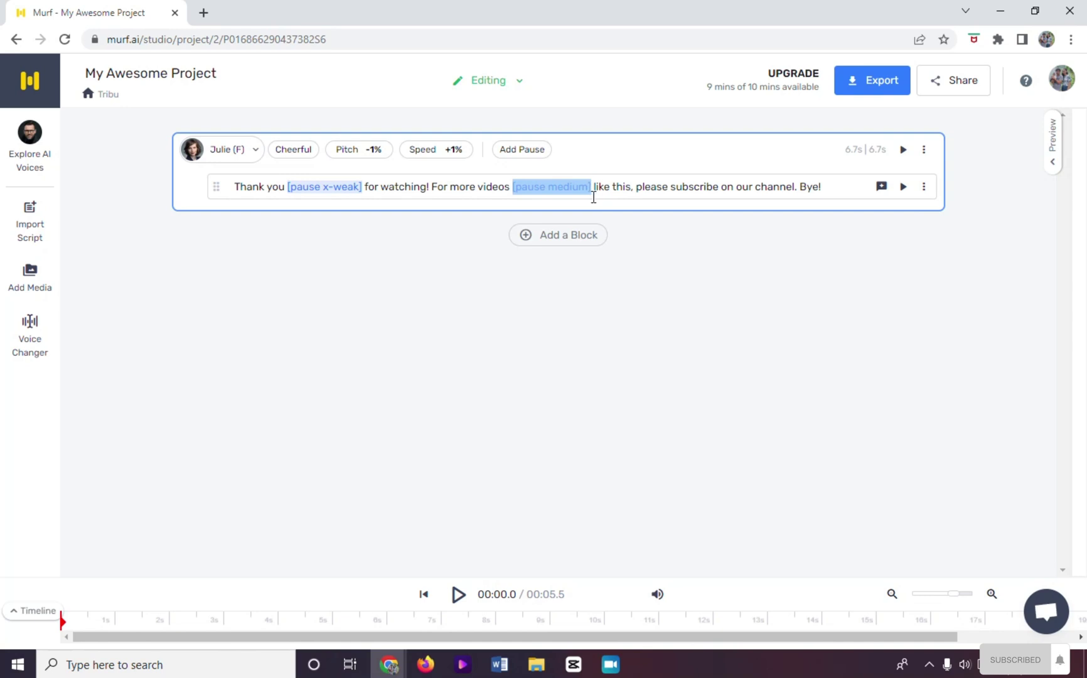
{"action": "key", "text": "BackSpace"}
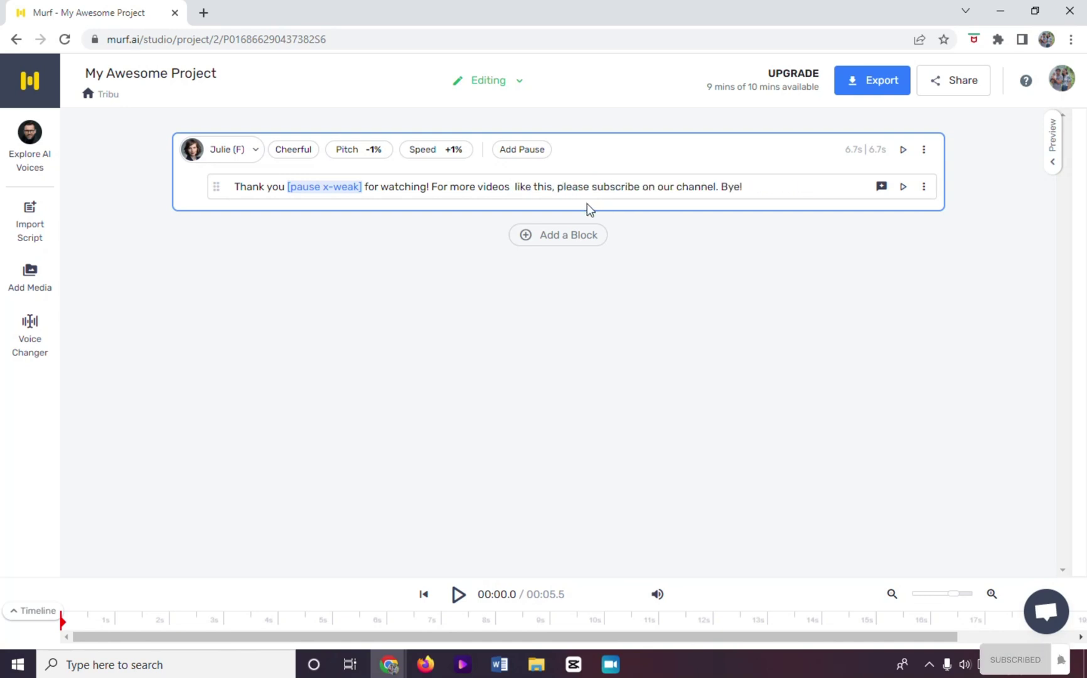